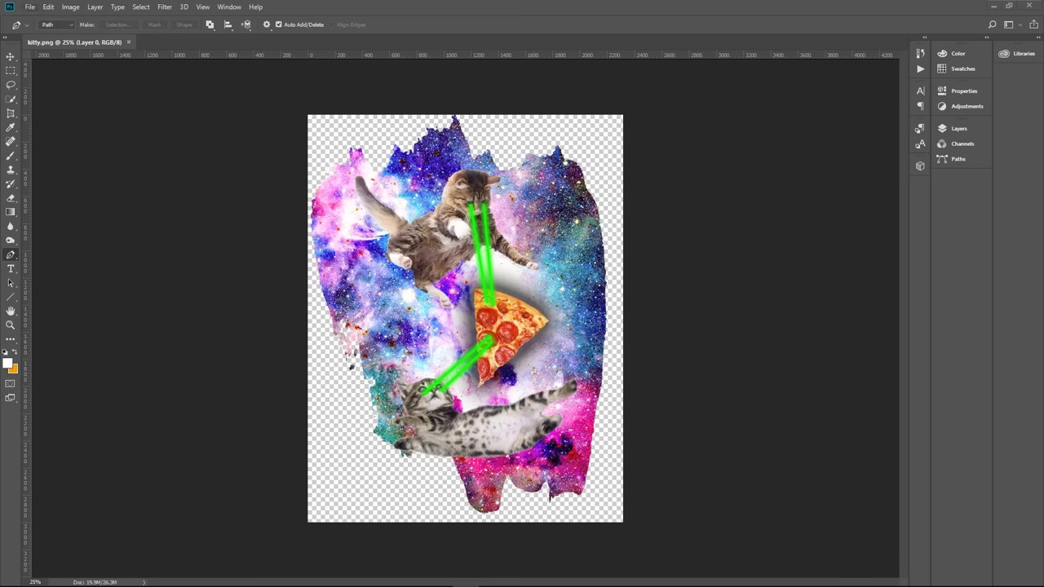
- Open the print settings for the color kitty design and choose Tray 1 as the paper source
{"action": "key", "text": "alt+f"}
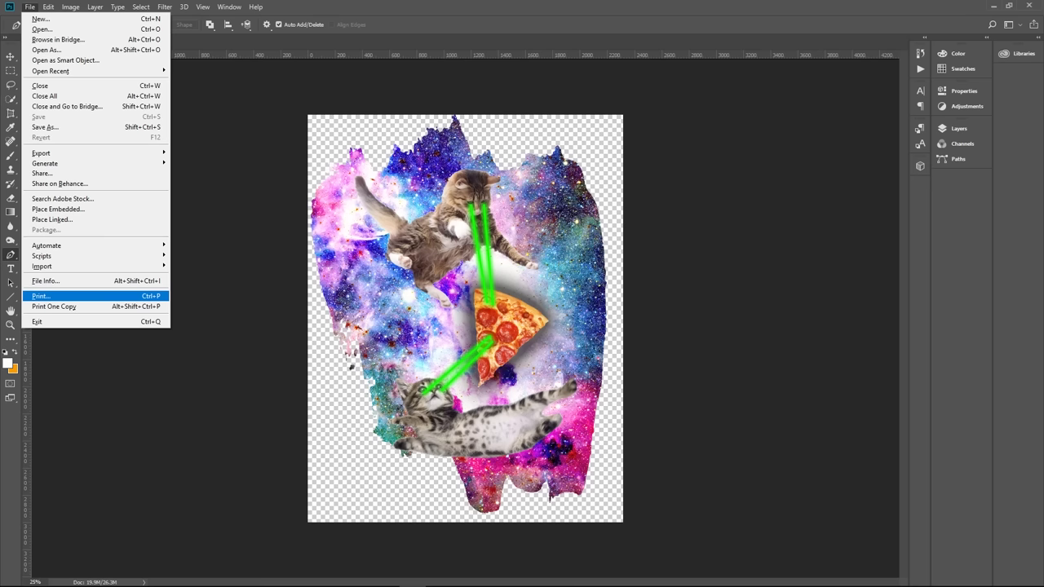
{"action": "key", "text": "Return"}
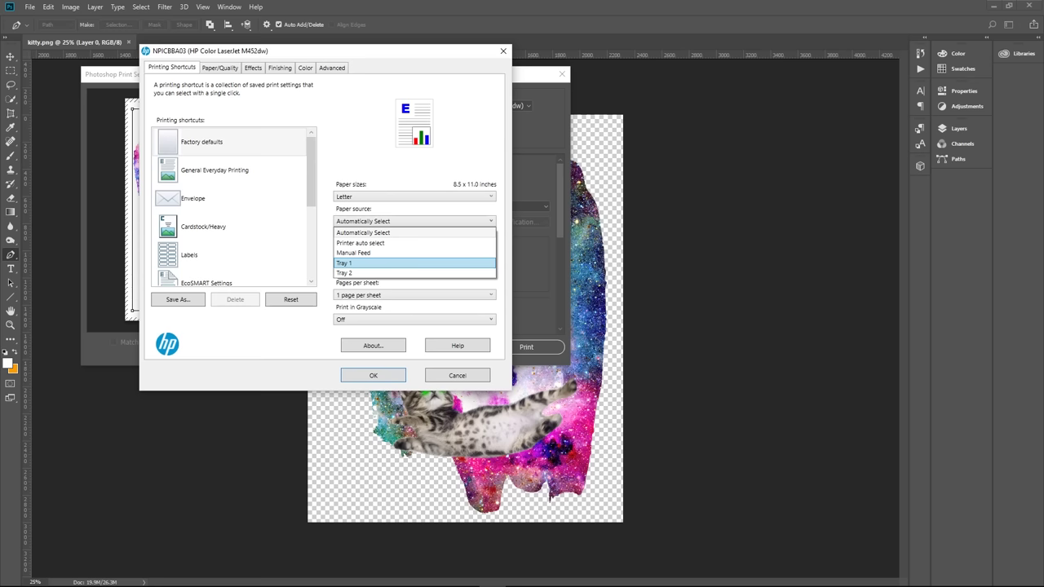
{"action": "key", "text": "Return"}
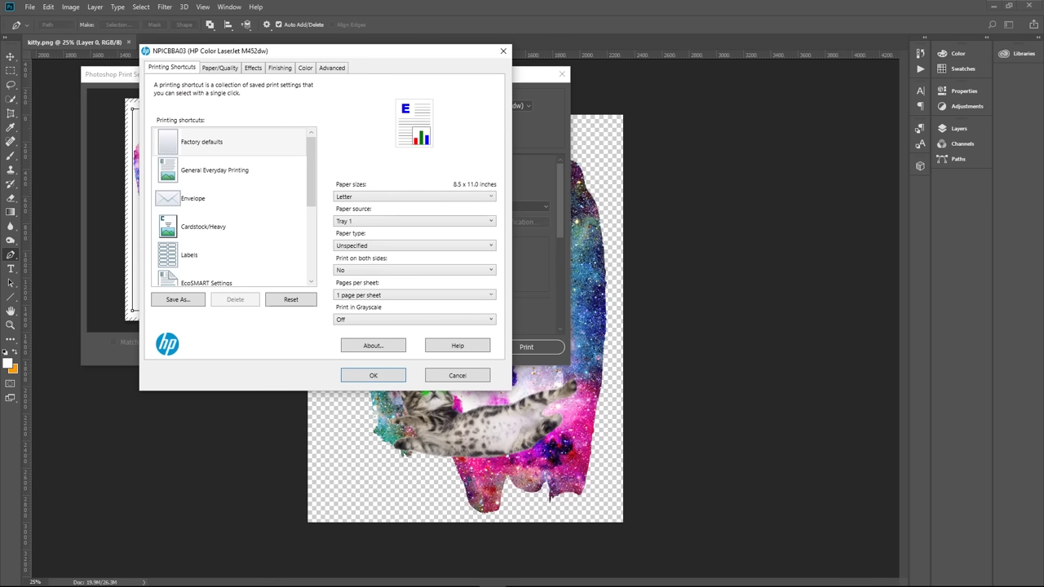
- Set the paper type to Color Laser Transparency and send the color design to print
{"action": "key", "text": "alt+Down"}
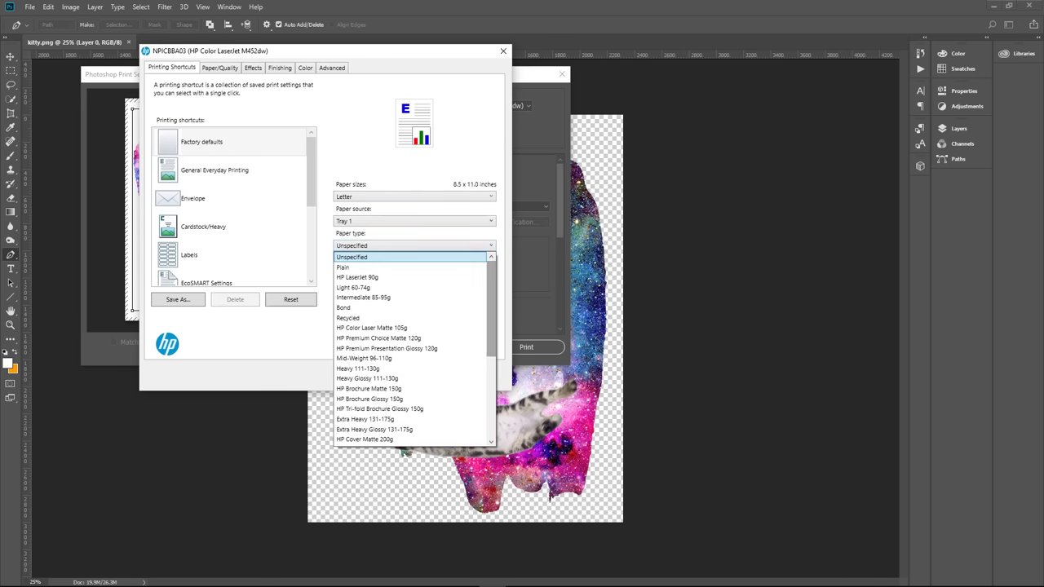
{"action": "scroll", "coordinate": [415, 348], "scroll_direction": "down", "scroll_amount": 3}
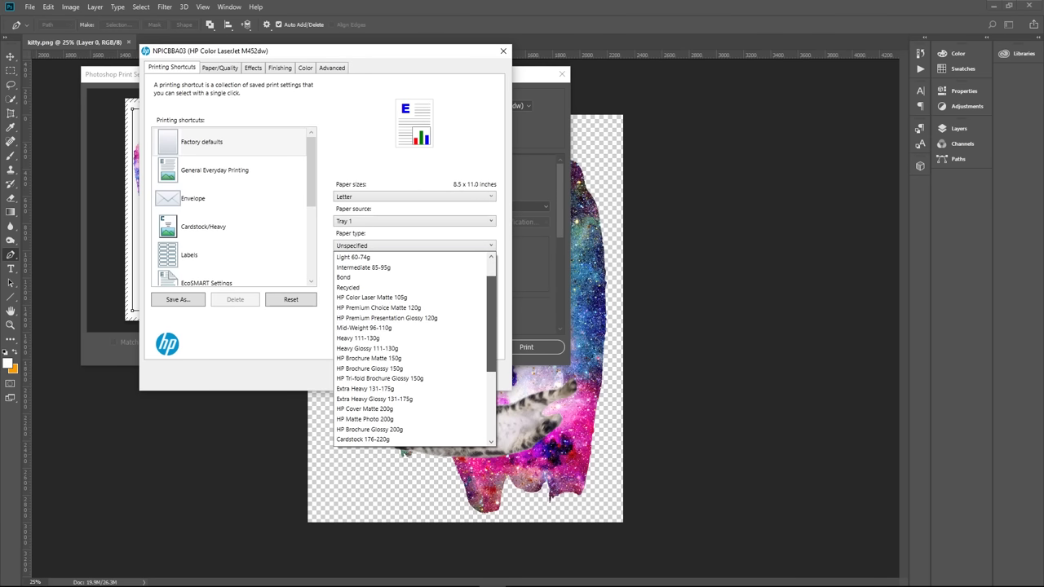
{"action": "scroll", "coordinate": [414, 318], "scroll_direction": "down", "scroll_amount": 1}
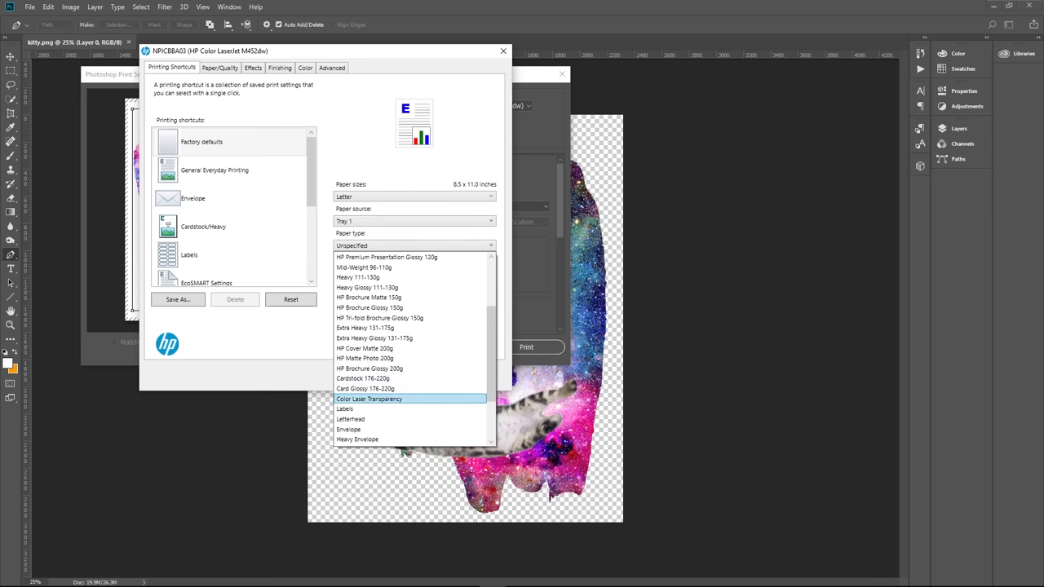
{"action": "left_click", "coordinate": [370, 399]}
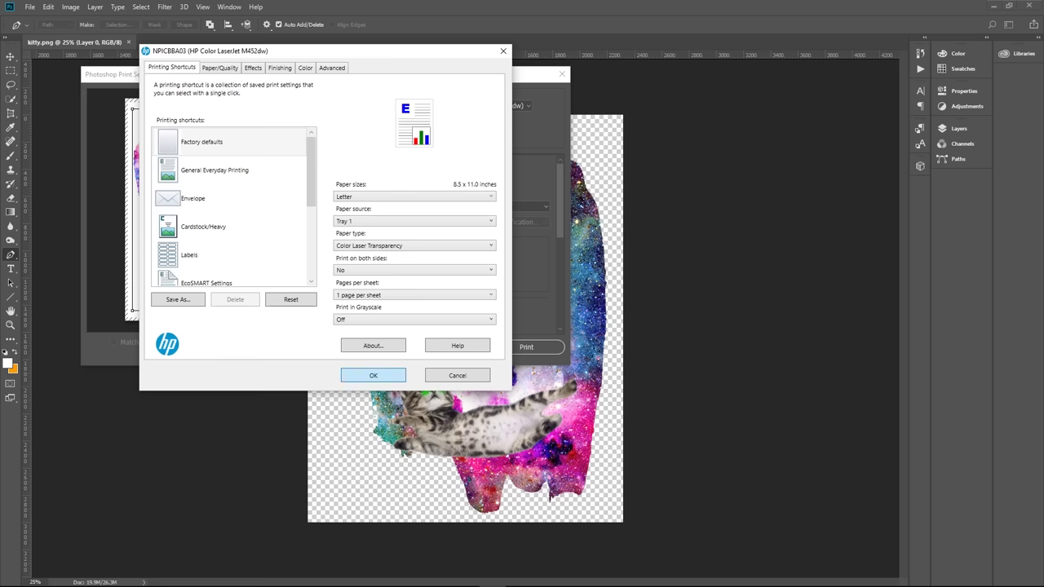
{"action": "key", "text": "Return"}
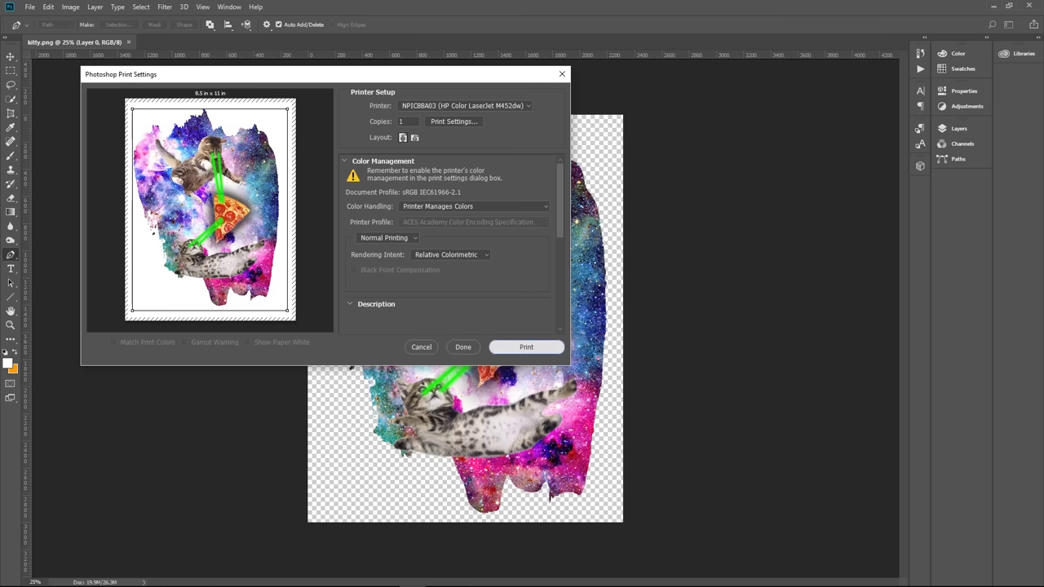
{"action": "key", "text": "Return"}
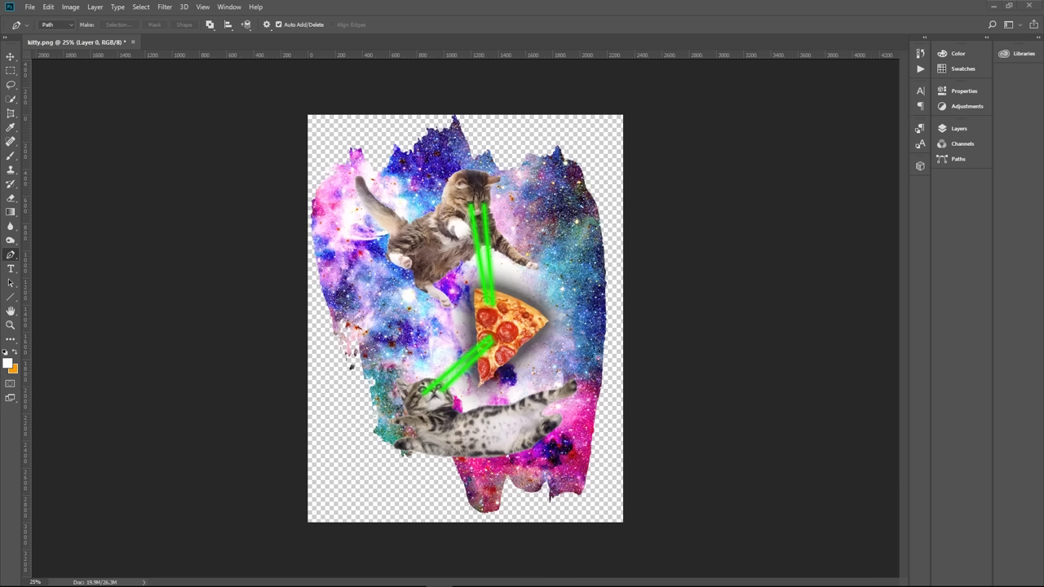
- Apply the Black & White adjustment to convert kitty.png to grayscale
{"action": "key", "text": "alt+i"}
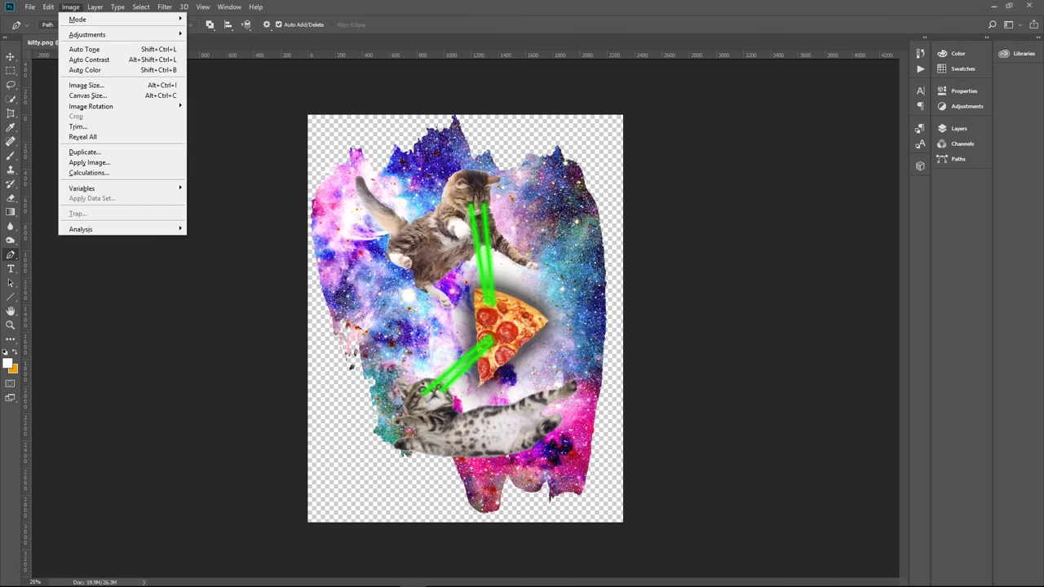
{"action": "key", "text": "Right"}
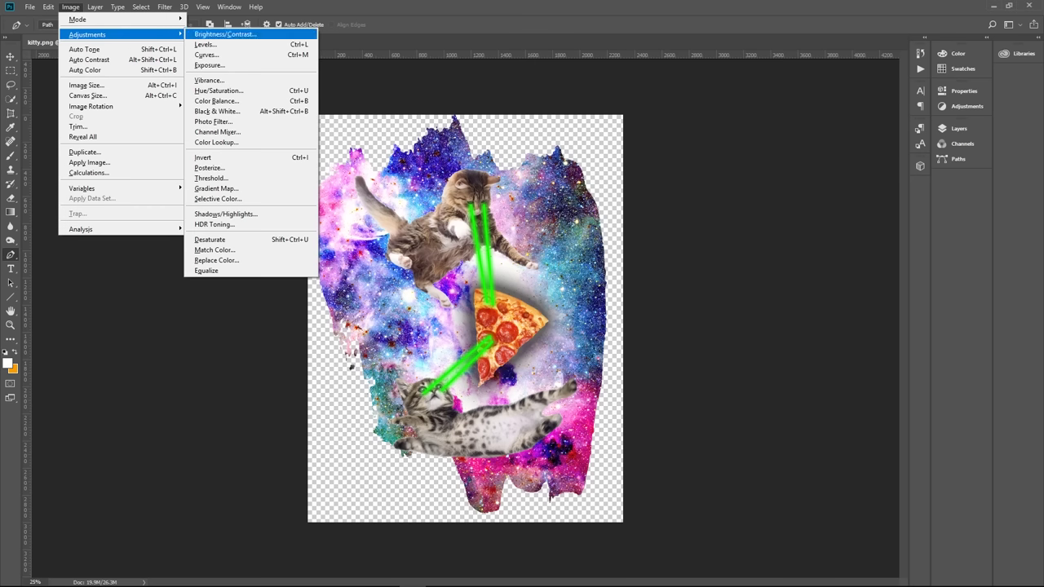
{"action": "key", "text": "Down"}
{"action": "key", "text": "Down"}
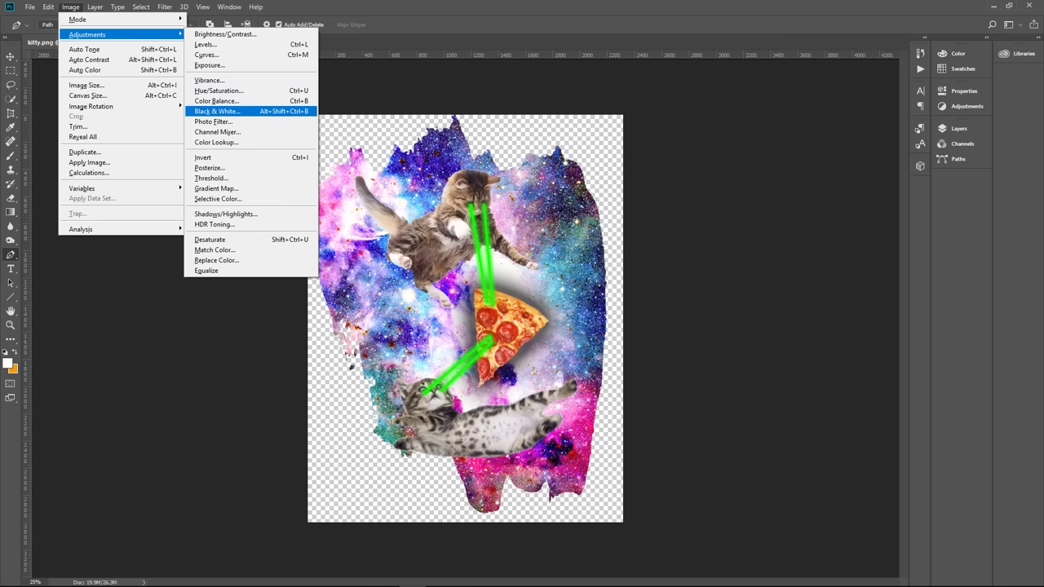
{"action": "key", "text": "Return"}
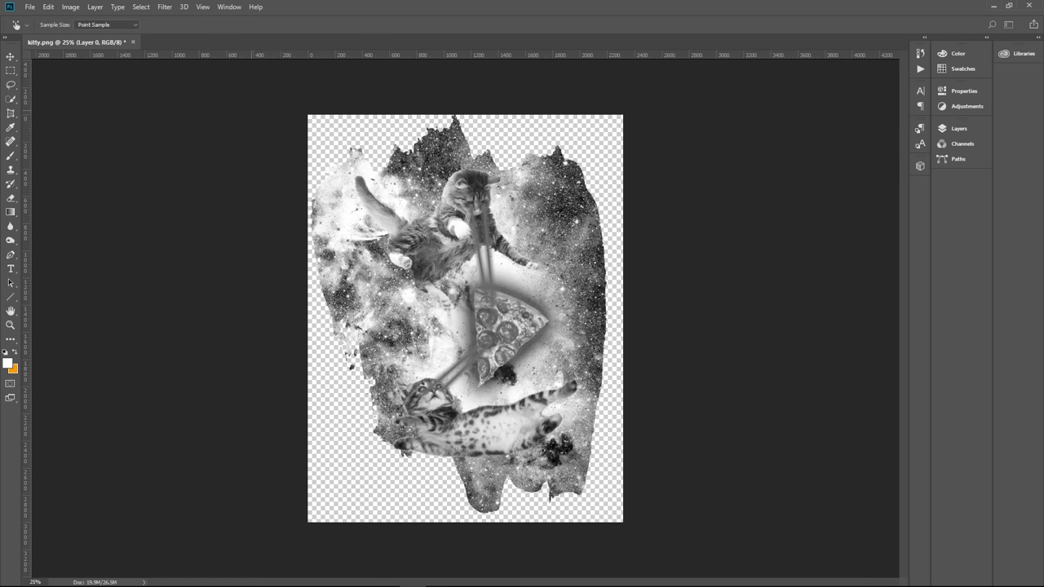
{"action": "key", "text": "p"}
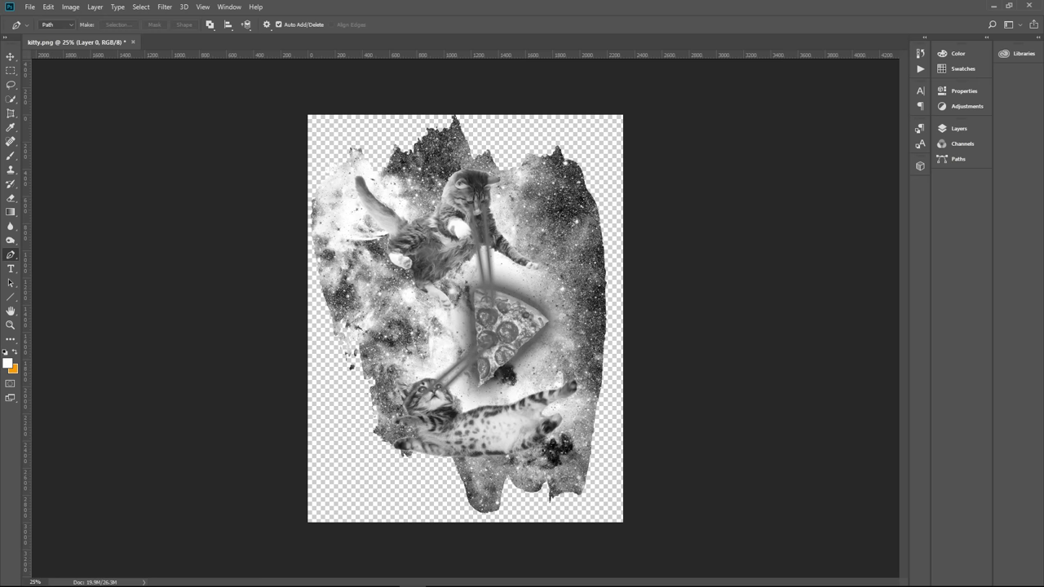
- Apply the Invert adjustment to turn the grayscale kitty design into a negative
{"action": "key", "text": "alt+i"}
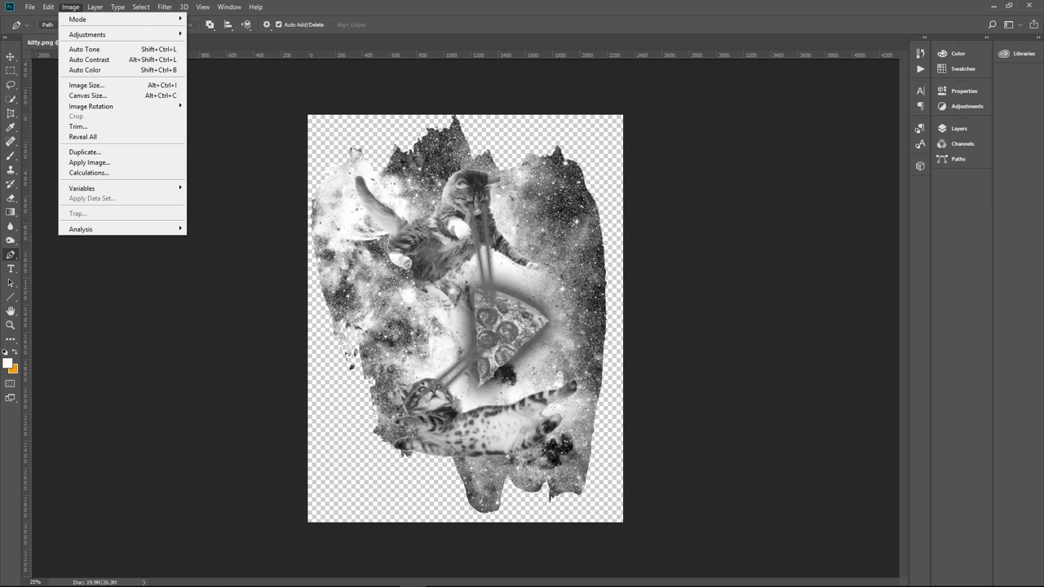
{"action": "key", "text": "Right"}
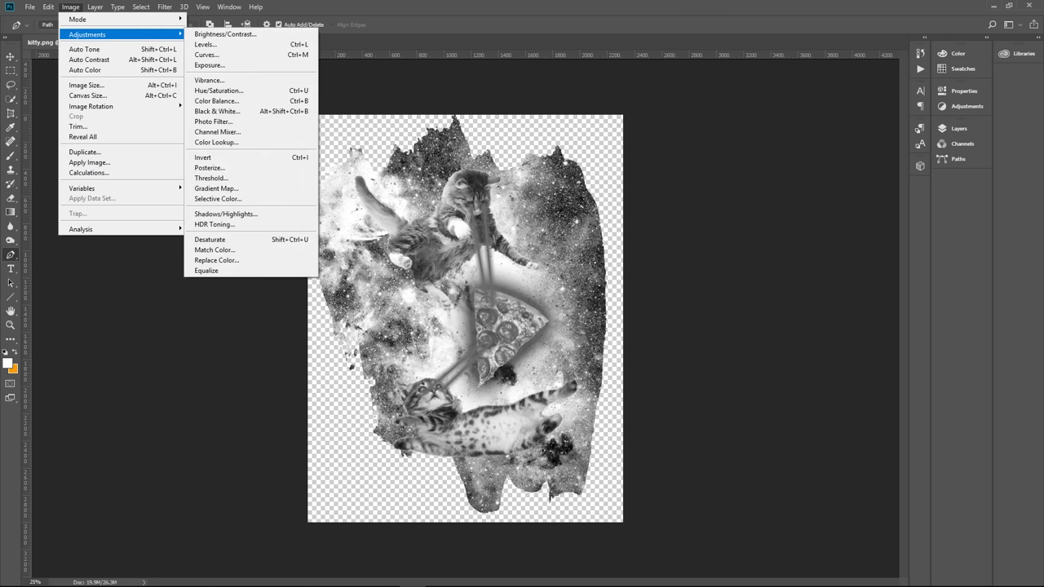
{"action": "key", "text": "Down"}
{"action": "key", "text": "Down"}
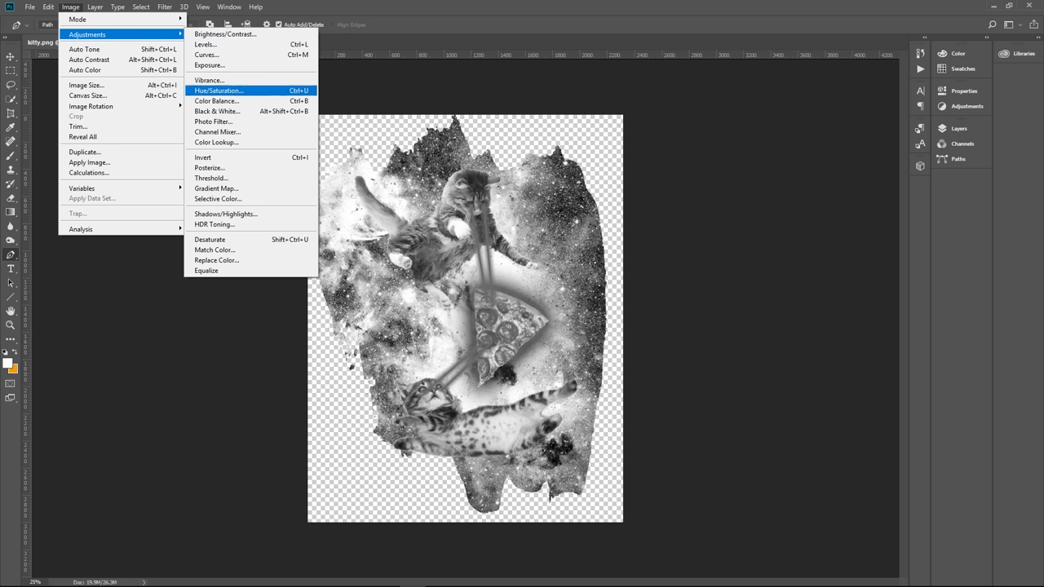
{"action": "key", "text": "Down"}
{"action": "key", "text": "Down"}
{"action": "key", "text": "Return"}
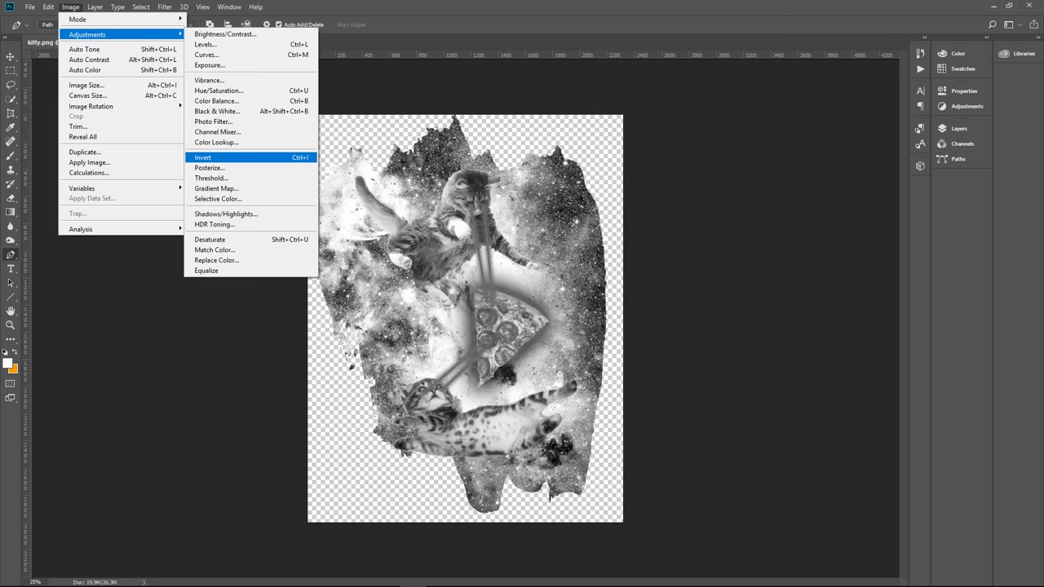
{"action": "key", "text": "Return"}
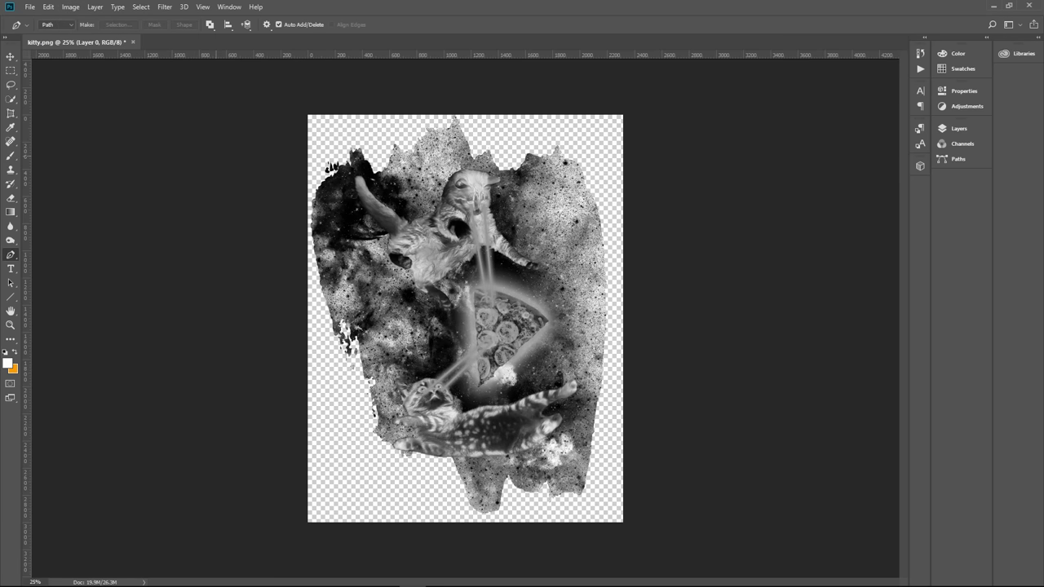
- Open the Print dialog to preview the inverted grayscale kitty on an 8.5 x 11 in page
{"action": "key", "text": "alt+f"}
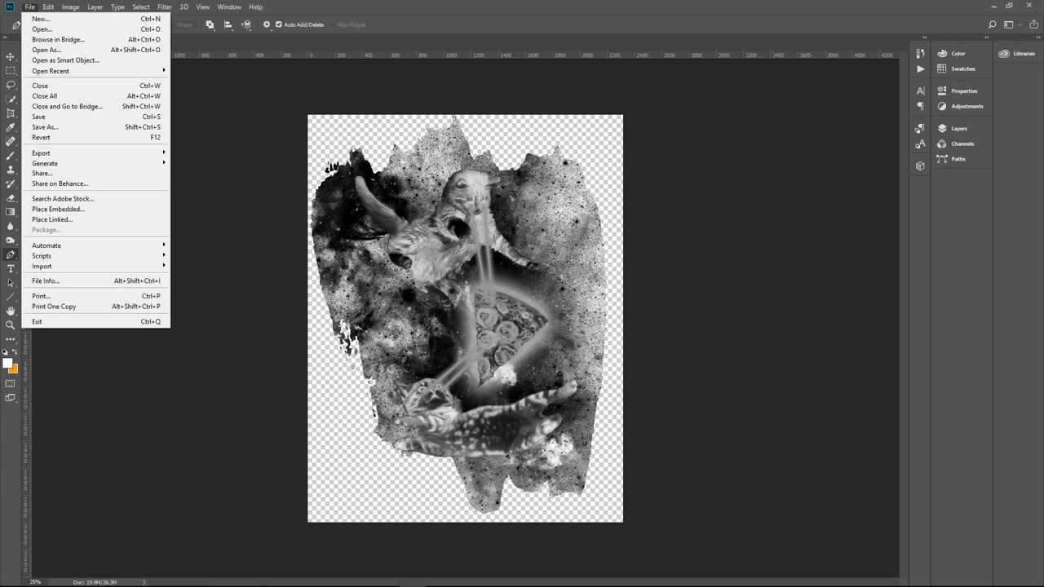
{"action": "key", "text": "Down"}
{"action": "key", "text": "Down"}
{"action": "key", "text": "Down"}
{"action": "key", "text": "Down"}
{"action": "key", "text": "Down"}
{"action": "key", "text": "Down"}
{"action": "key", "text": "Down"}
{"action": "key", "text": "Down"}
{"action": "key", "text": "Down"}
{"action": "key", "text": "Down"}
{"action": "key", "text": "Down"}
{"action": "key", "text": "Down"}
{"action": "key", "text": "Down"}
{"action": "key", "text": "Down"}
{"action": "key", "text": "Down"}
{"action": "key", "text": "Down"}
{"action": "key", "text": "Down"}
{"action": "key", "text": "Down"}
{"action": "key", "text": "Down"}
{"action": "key", "text": "Down"}
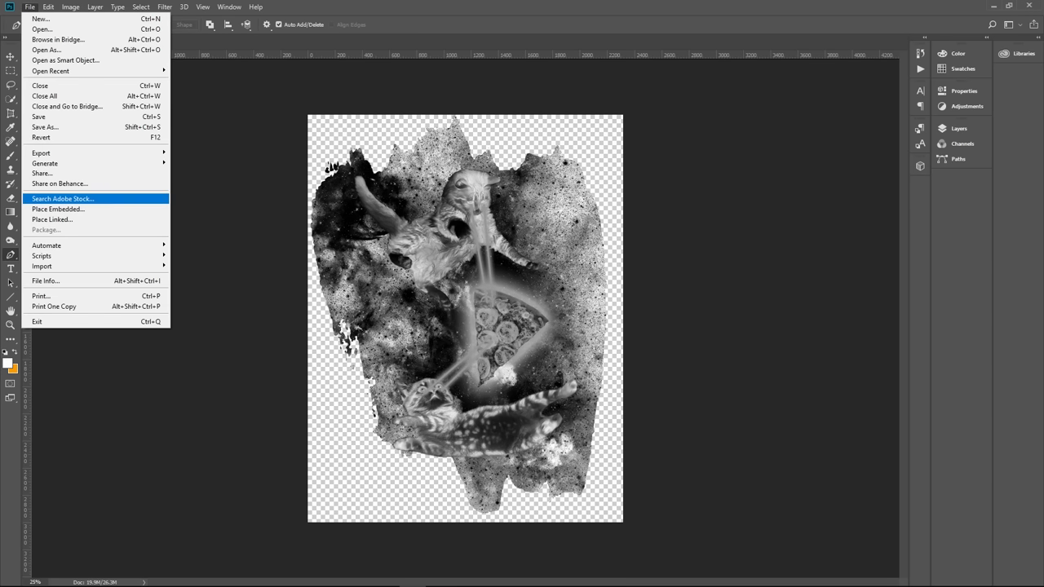
{"action": "key", "text": "Down"}
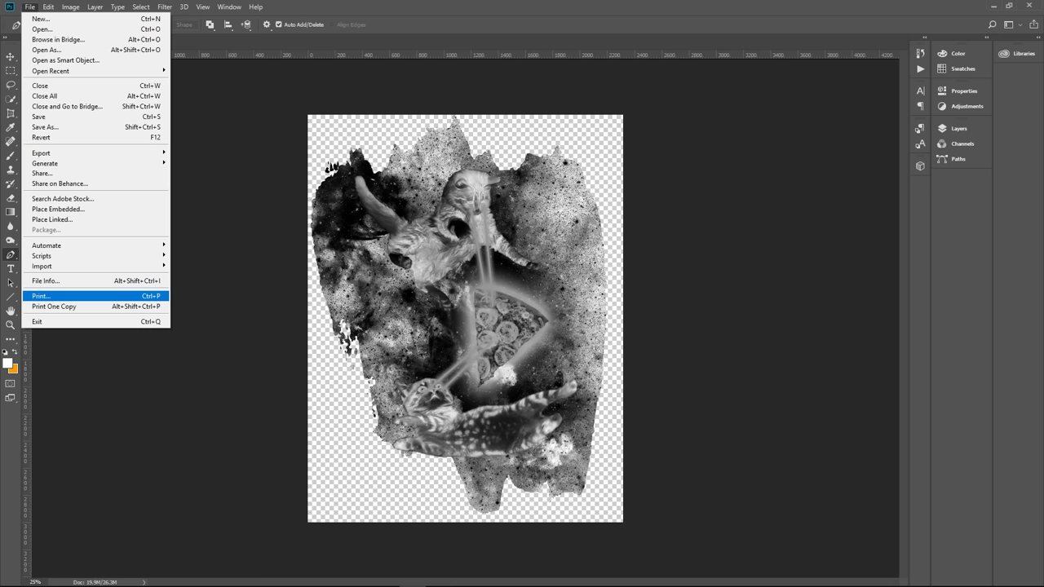
{"action": "key", "text": "Return"}
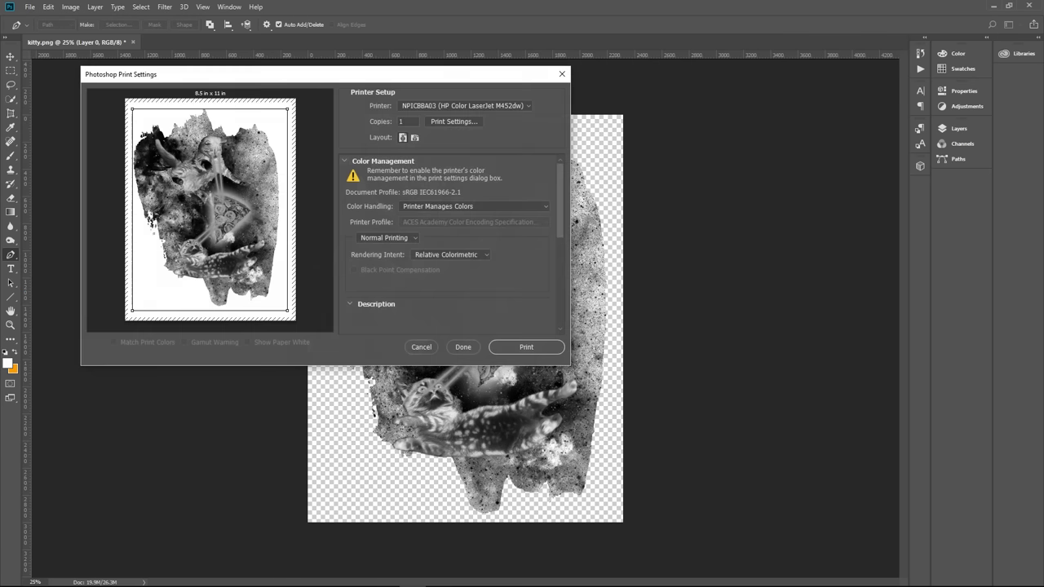